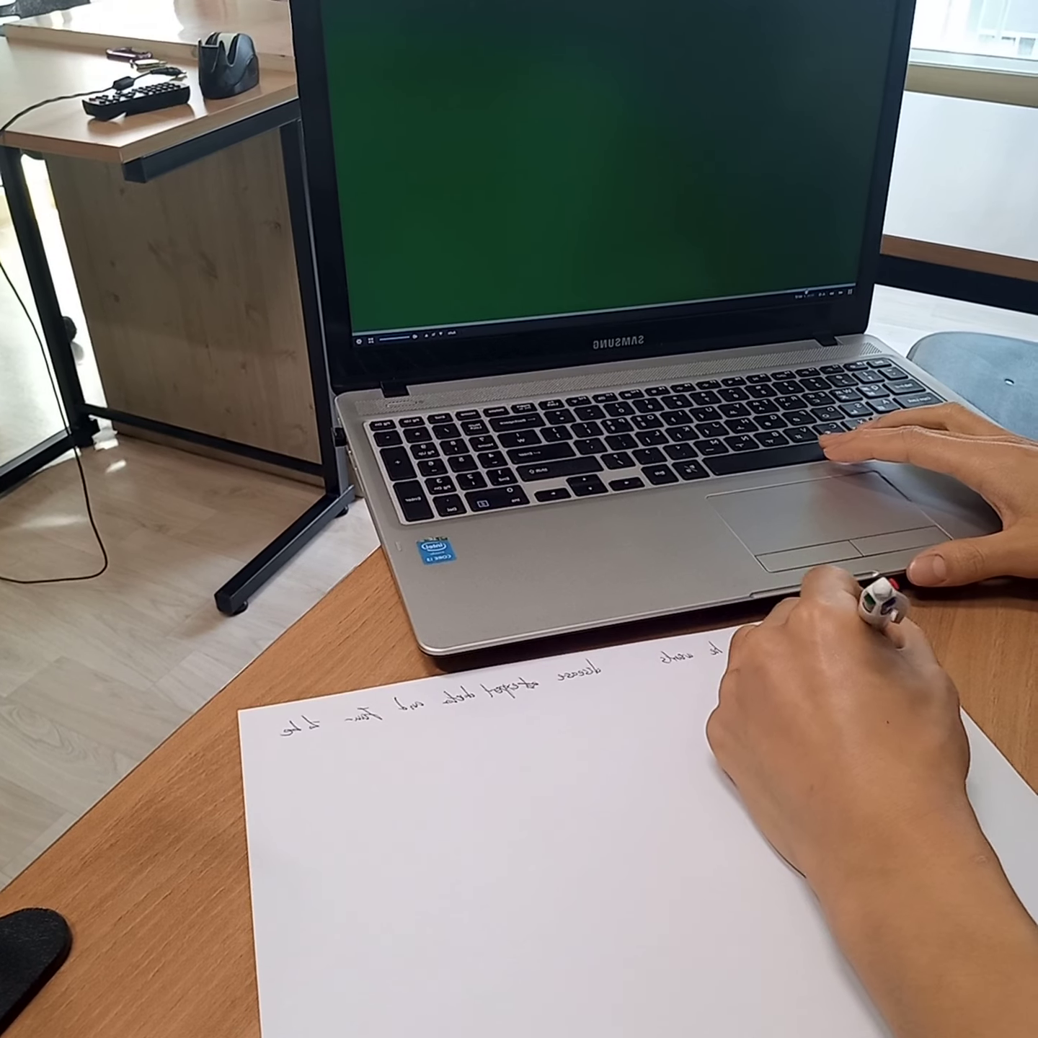
Step: Pause, resume and pause the dictation again, leaving time to write two more lines
{"action": "key", "text": "space"}
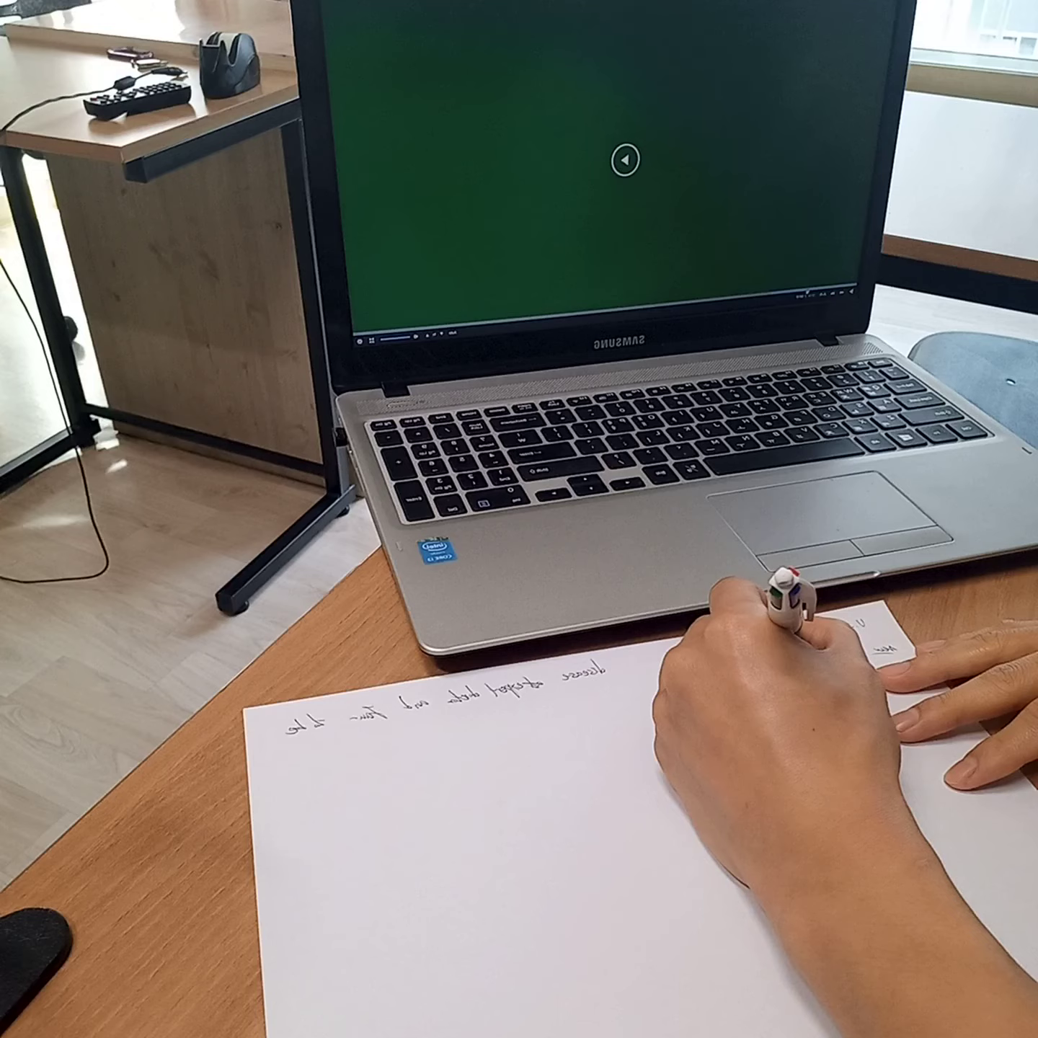
{"action": "key", "text": "space"}
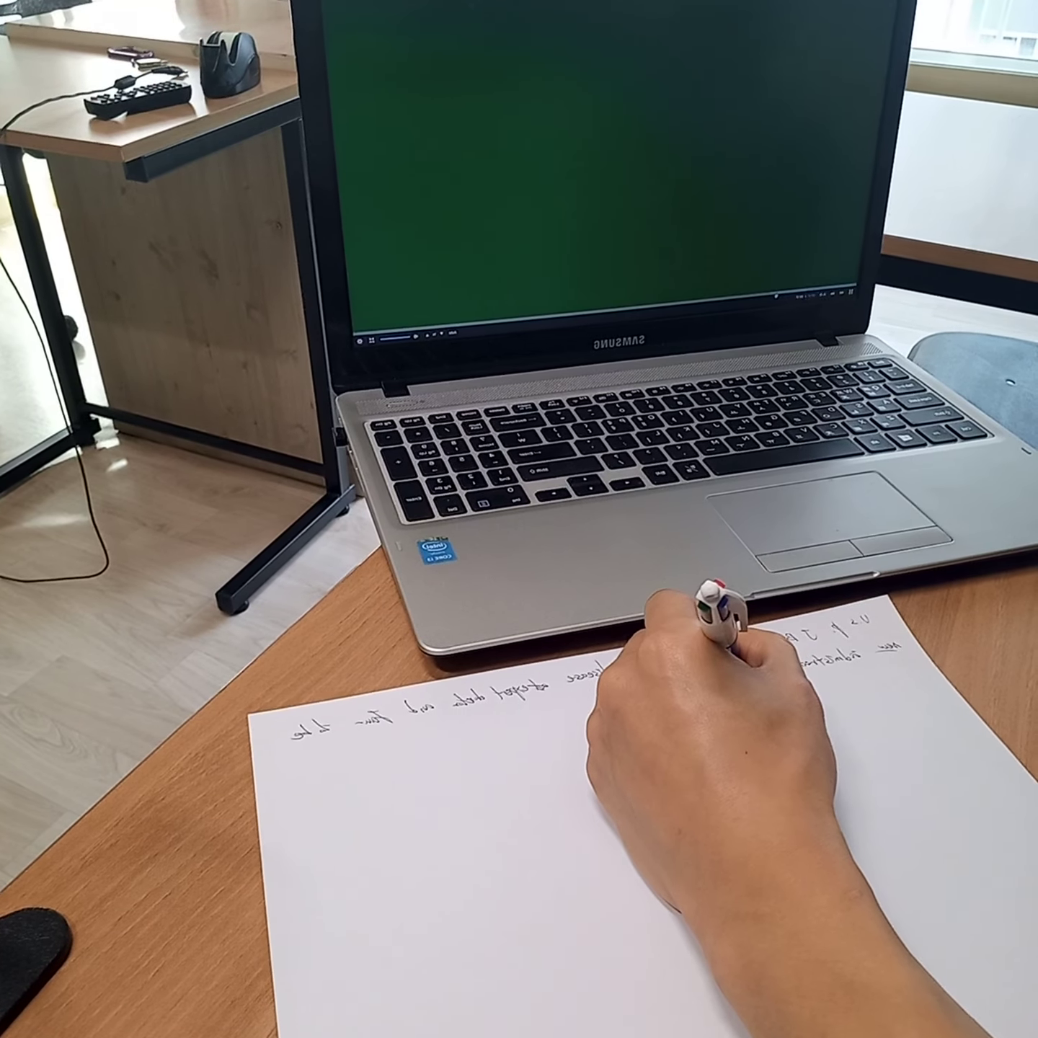
{"action": "key", "text": "space"}
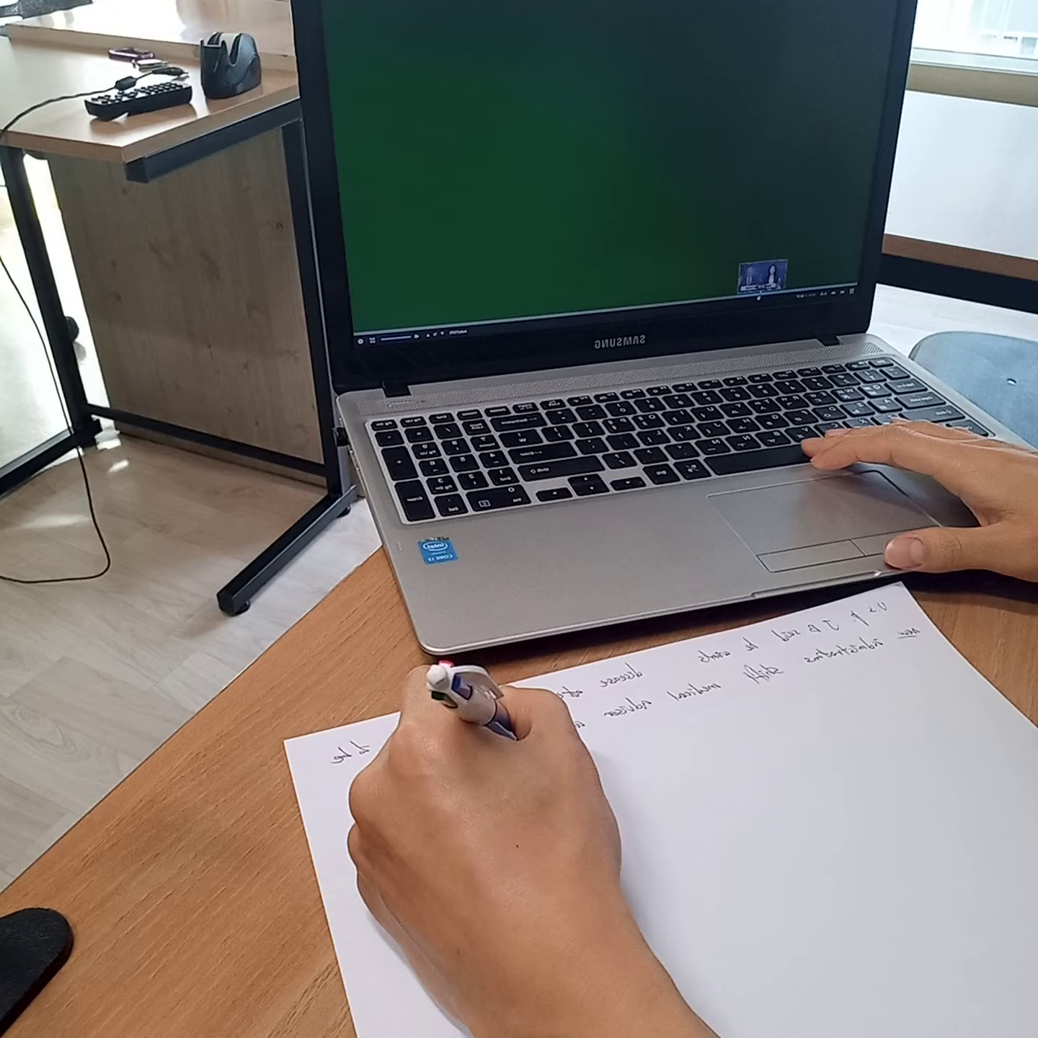
Step: Alternate pausing and playing the dictation phrase by phrase until the sentence's full stop
{"action": "key", "text": "space"}
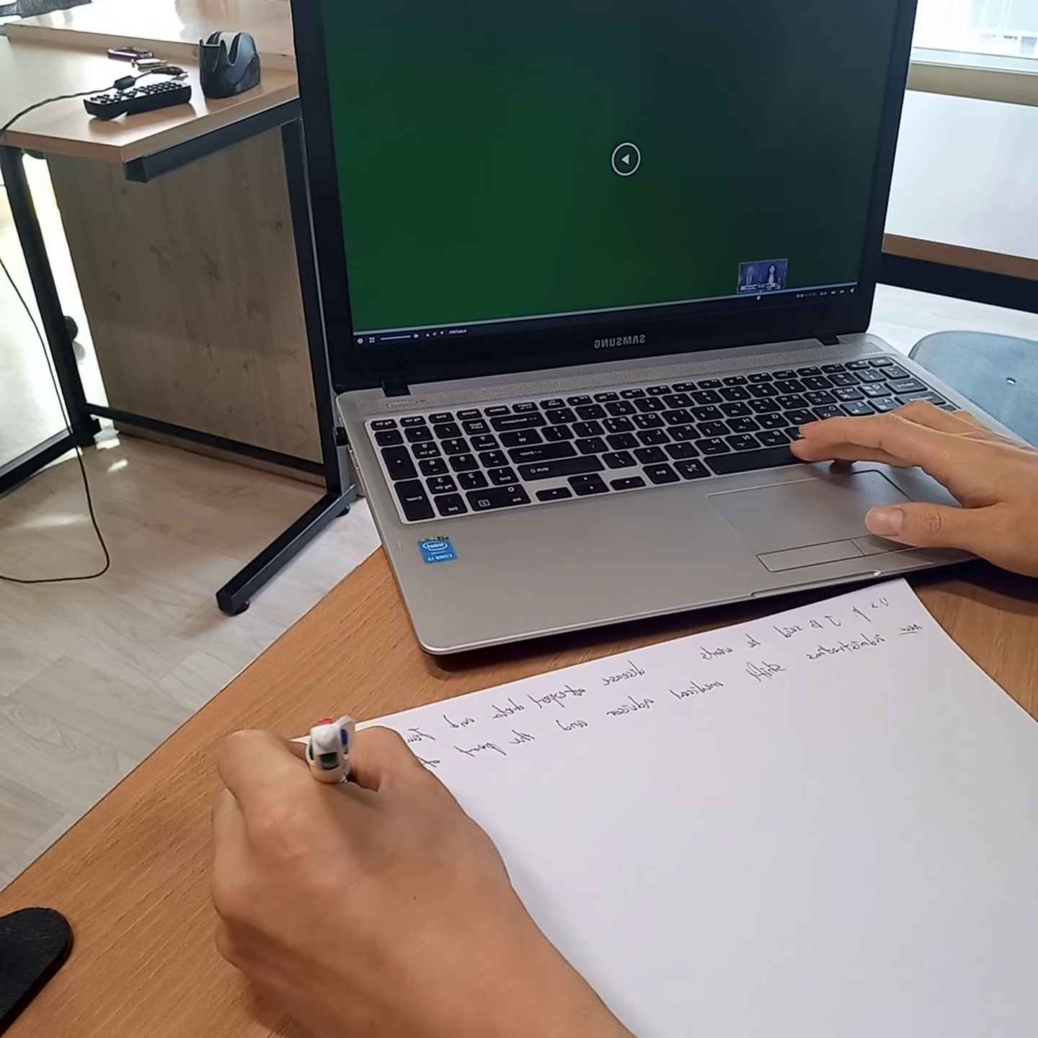
{"action": "key", "text": "space"}
{"action": "key", "text": "space"}
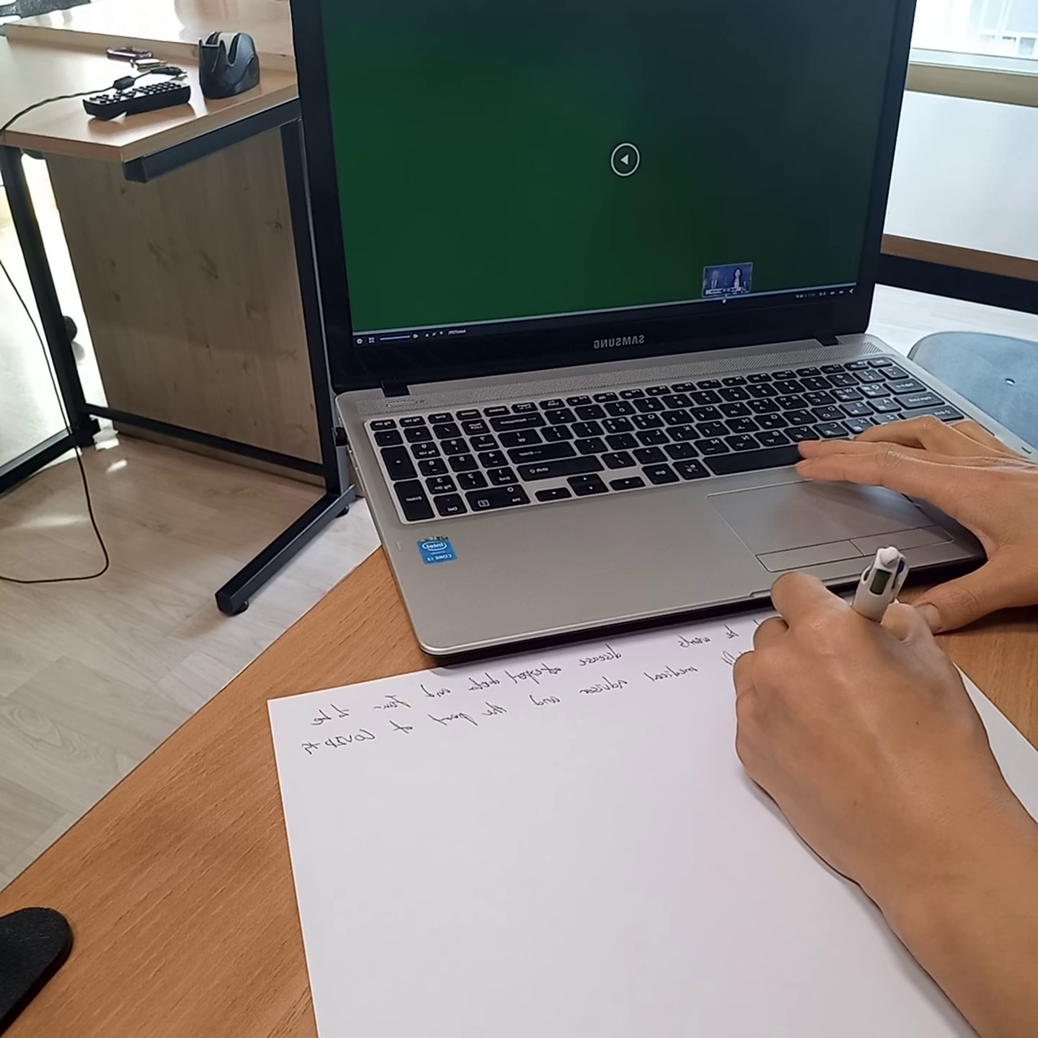
{"action": "key", "text": "space"}
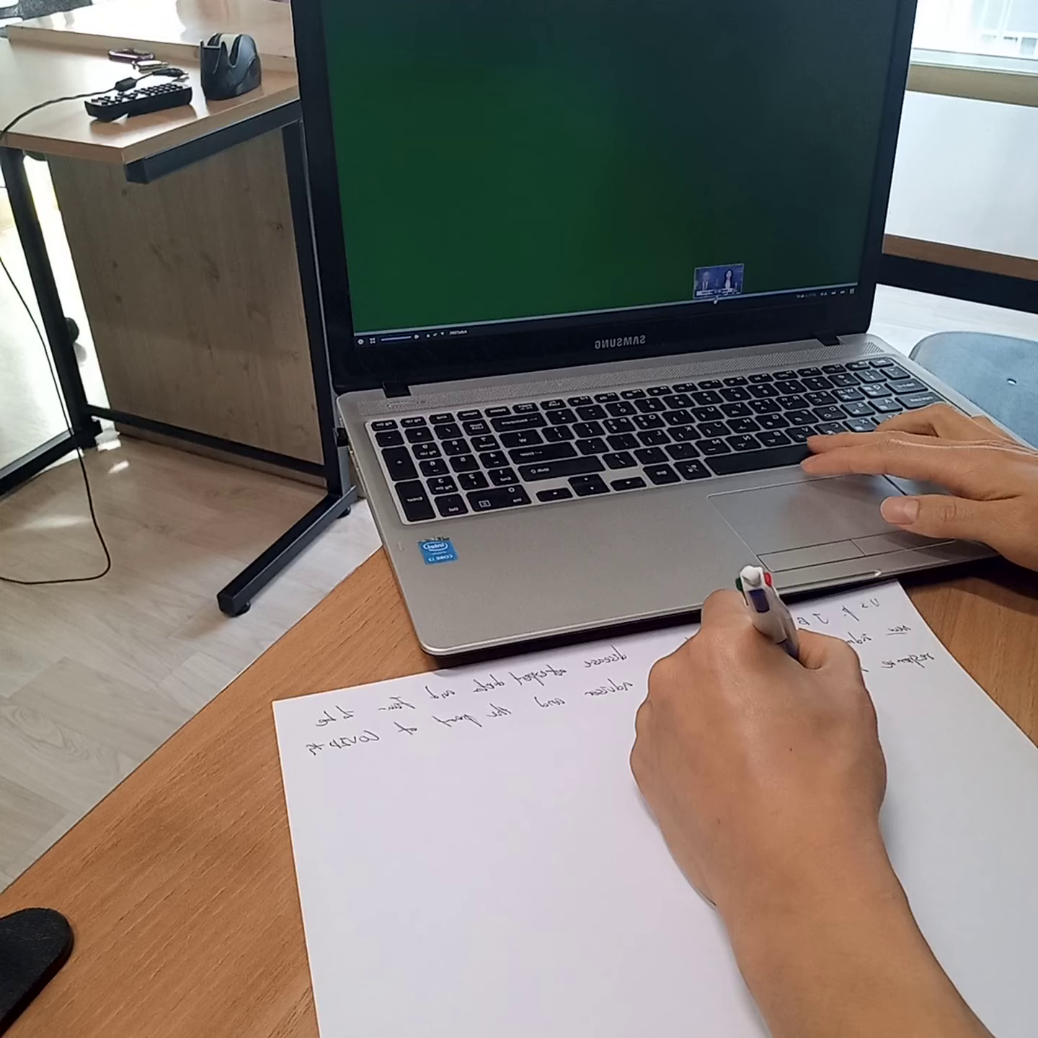
{"action": "key", "text": "space"}
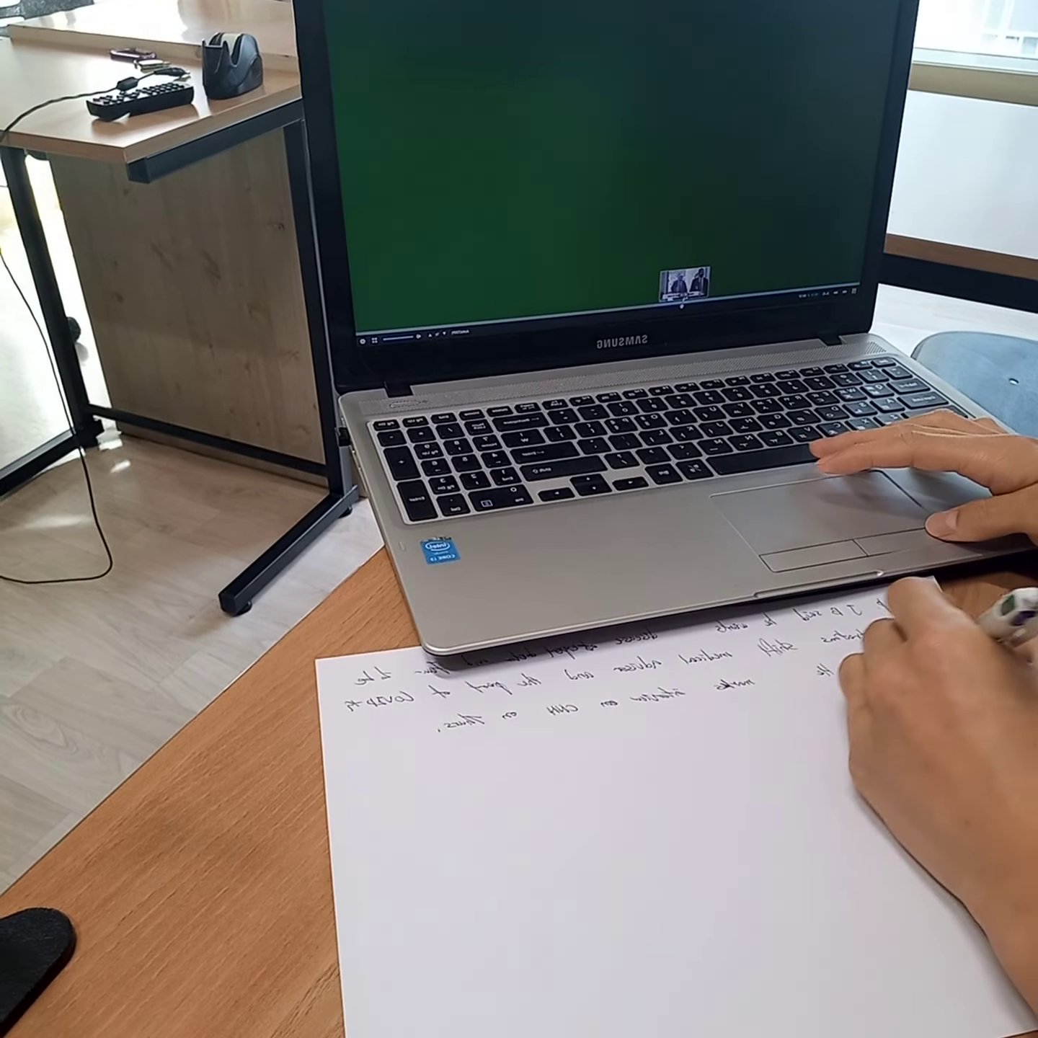
Step: Jump to a new position on the seek bar and let the dictation play on
{"action": "left_click", "coordinate": [679, 302]}
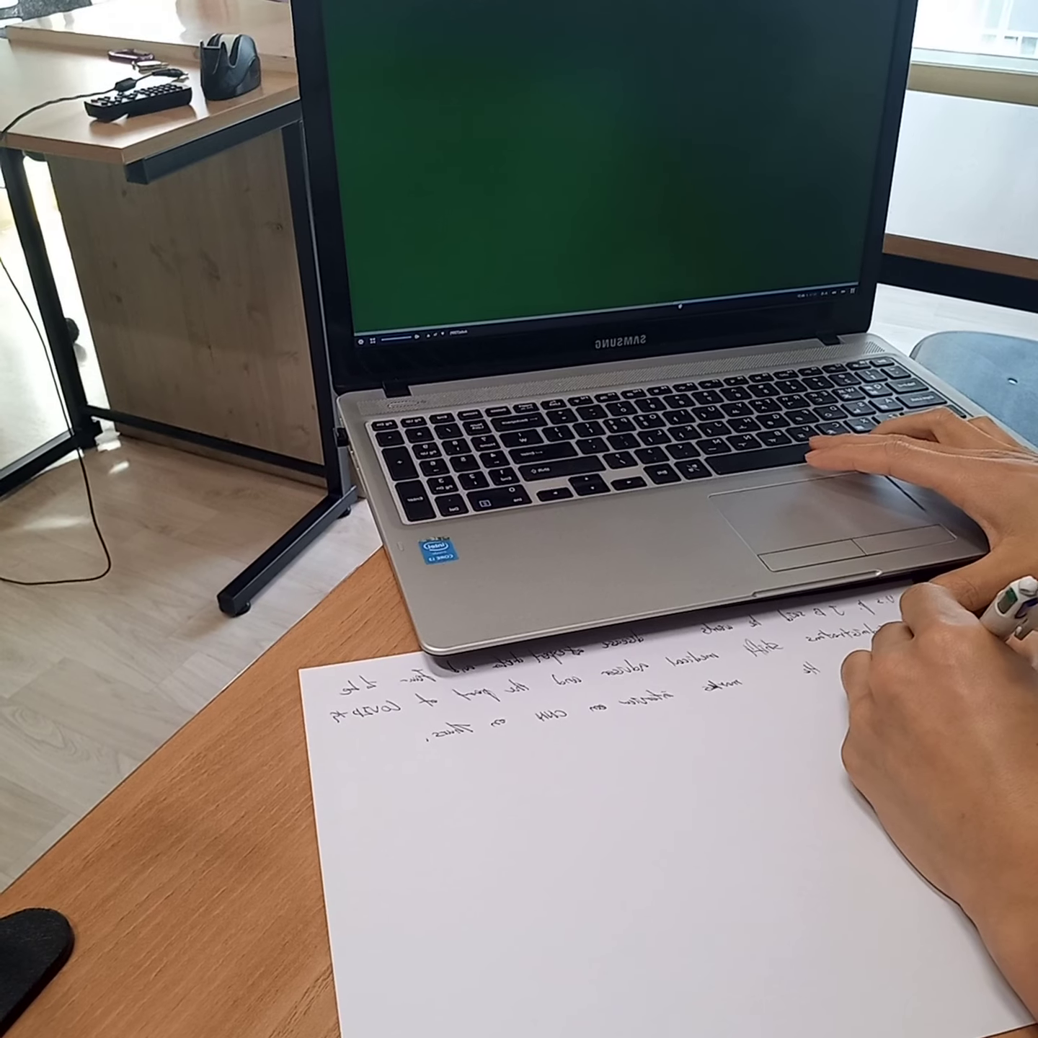